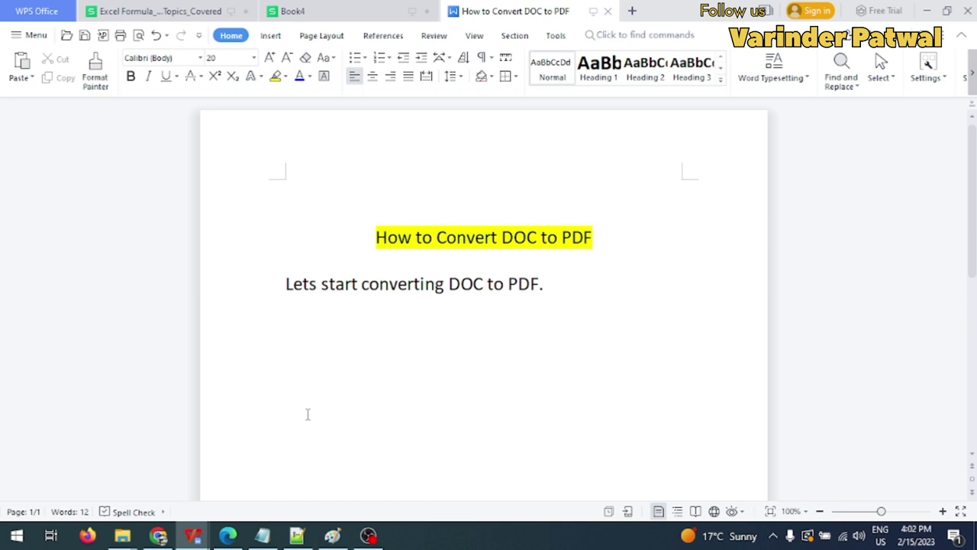
Confirm the Youtube folder holds the 10 KB DOCX, then return to the WPS document.
{"action": "mouse_move", "coordinate": [122, 539]}
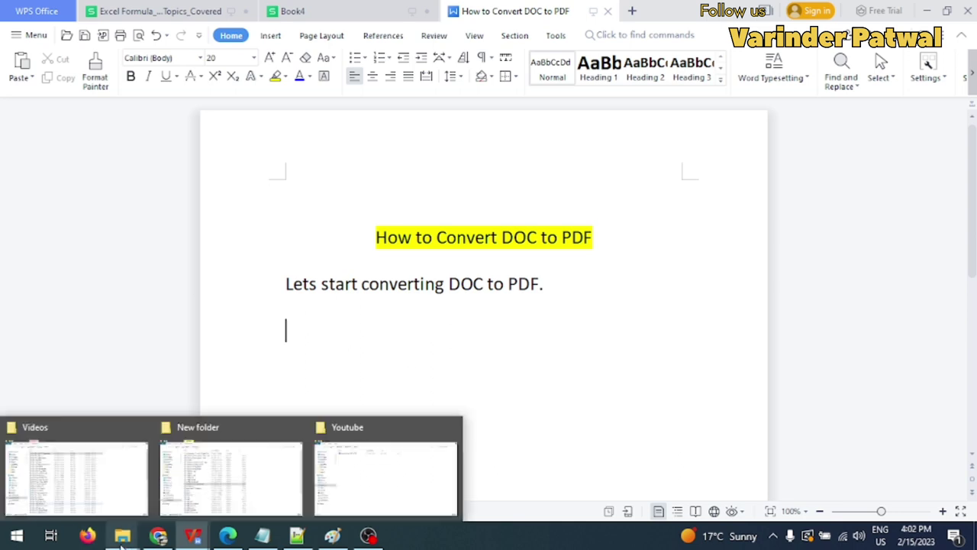
{"action": "left_click", "coordinate": [375, 463]}
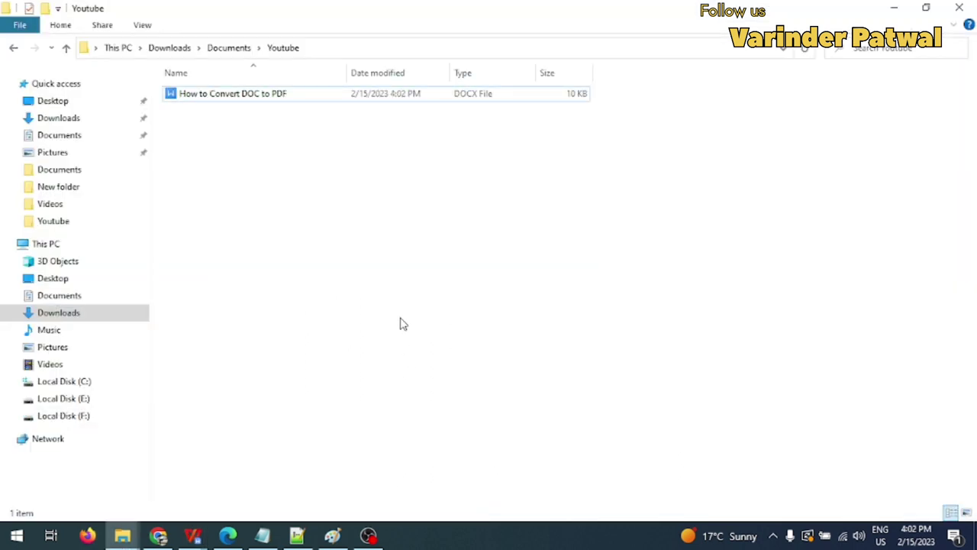
{"action": "mouse_move", "coordinate": [190, 538]}
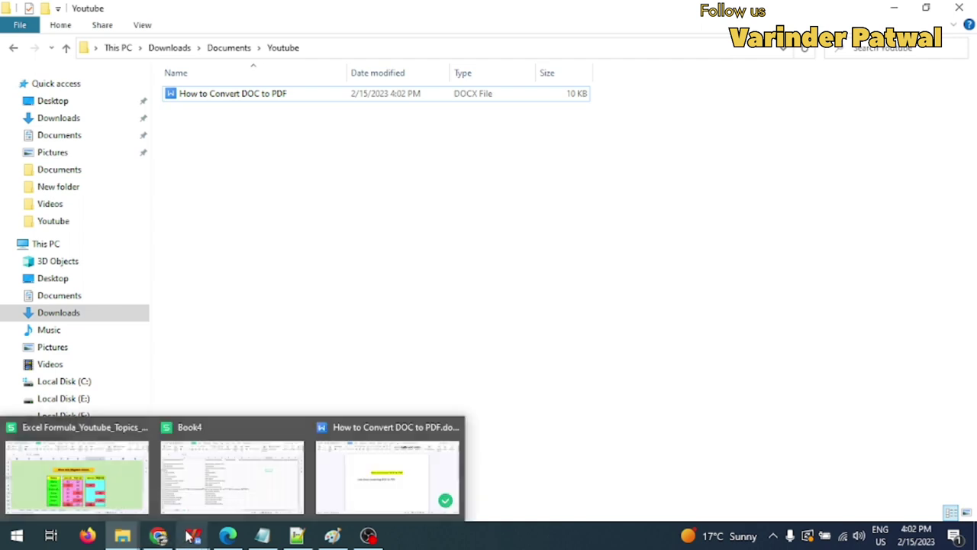
{"action": "left_click", "coordinate": [353, 481]}
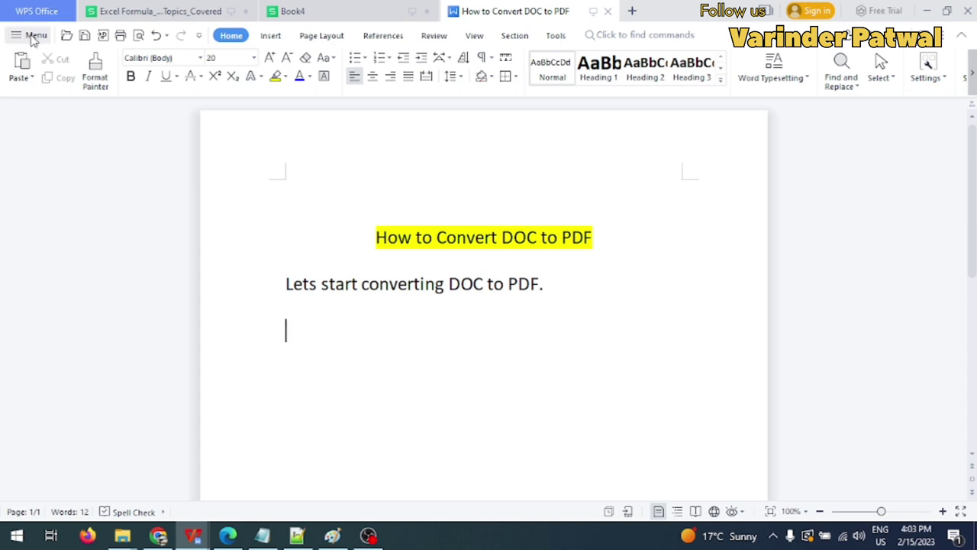
Save a copy of 'How to Convert DOC to PDF' as PDF Format(*.pdf) in the Youtube folder.
{"action": "left_click", "coordinate": [32, 38]}
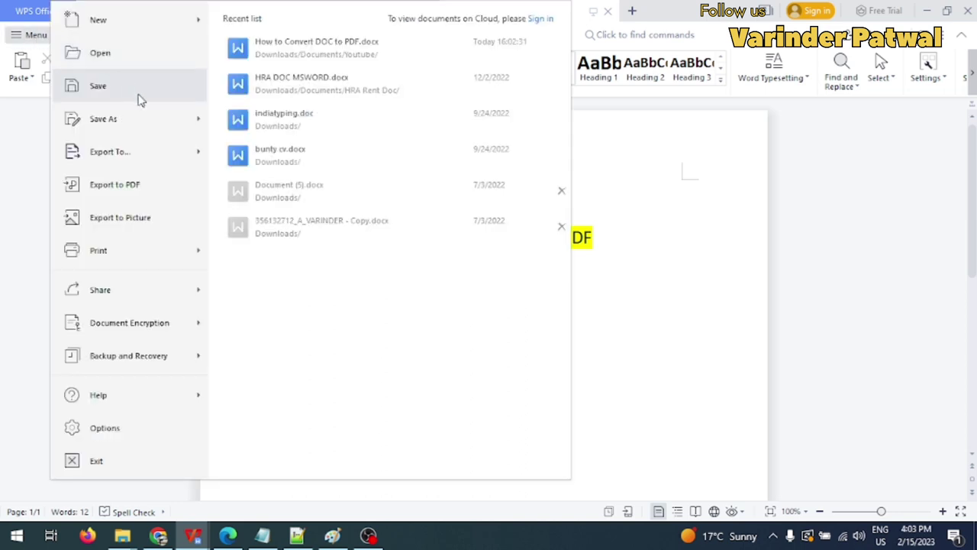
{"action": "mouse_move", "coordinate": [150, 126]}
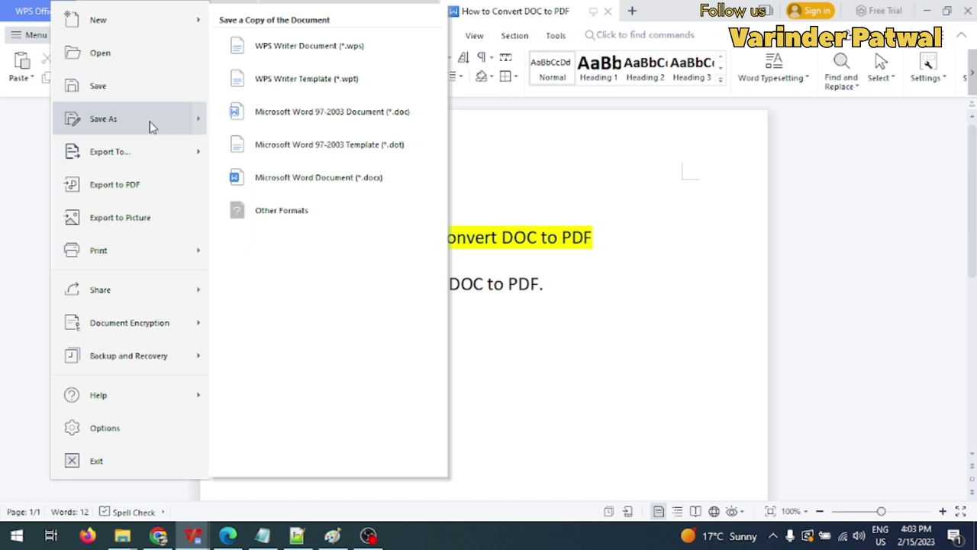
{"action": "left_click", "coordinate": [290, 217]}
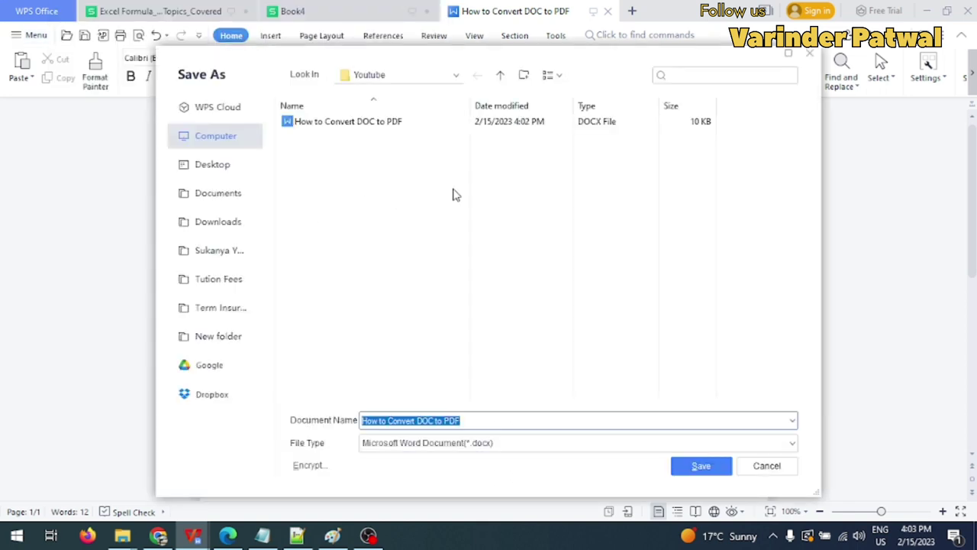
{"action": "left_click", "coordinate": [526, 450]}
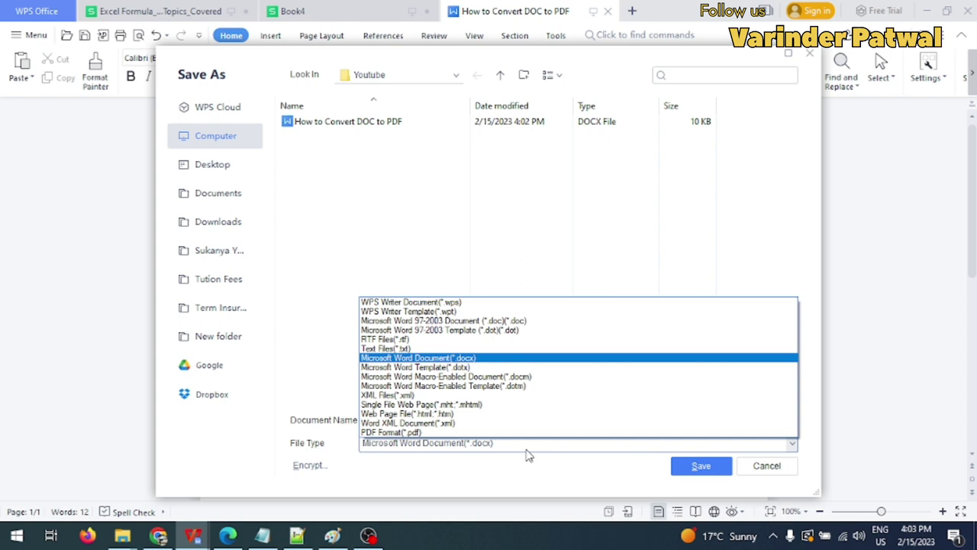
{"action": "left_click", "coordinate": [478, 433]}
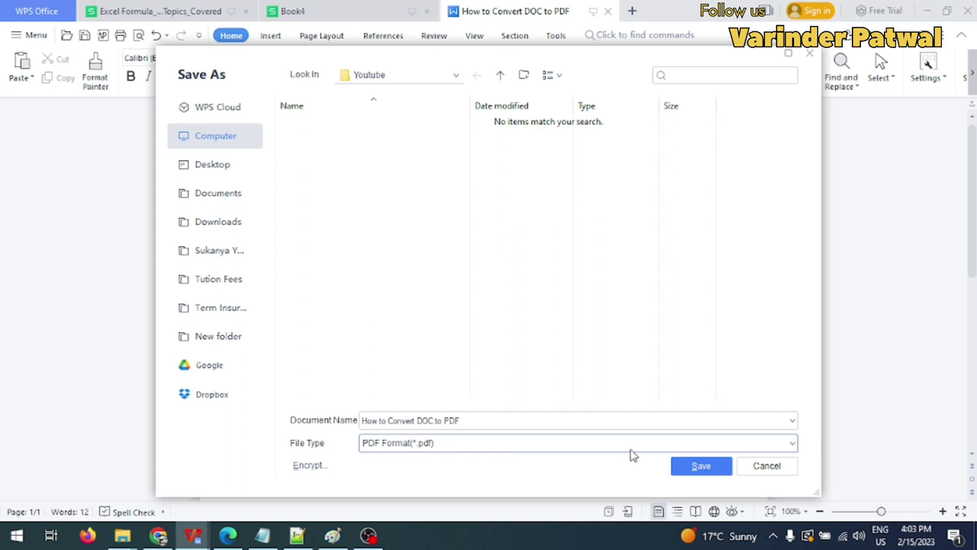
{"action": "left_click", "coordinate": [701, 467]}
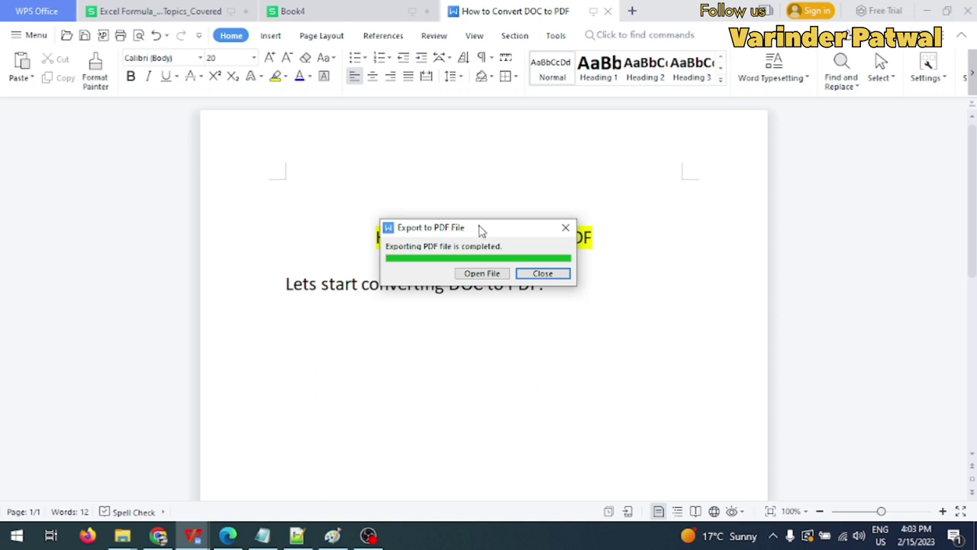
Open the exported PDF, compare it with the Writer tab, then view the 26 KB PDF in Youtube.
{"action": "left_click", "coordinate": [480, 275]}
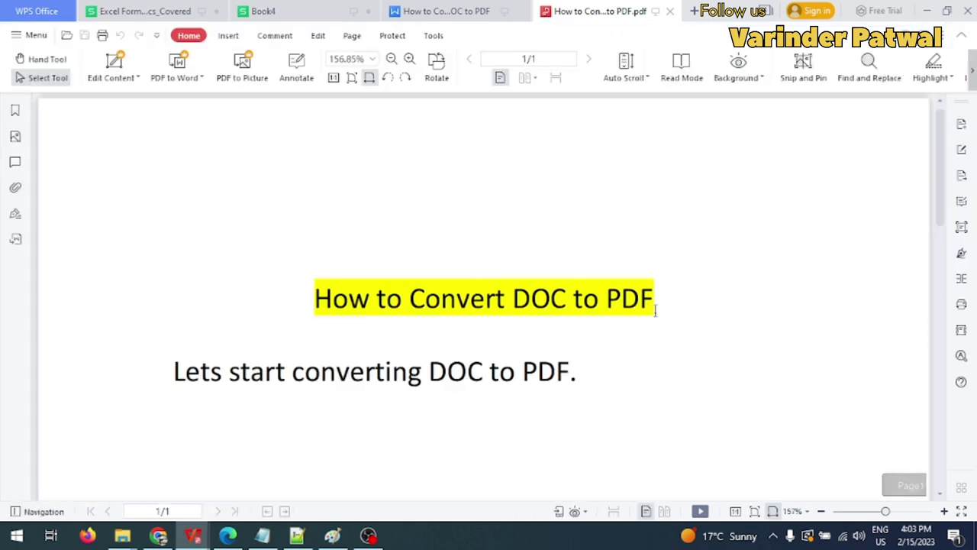
{"action": "left_click_drag", "start_coordinate": [353, 270], "coordinate": [489, 362]}
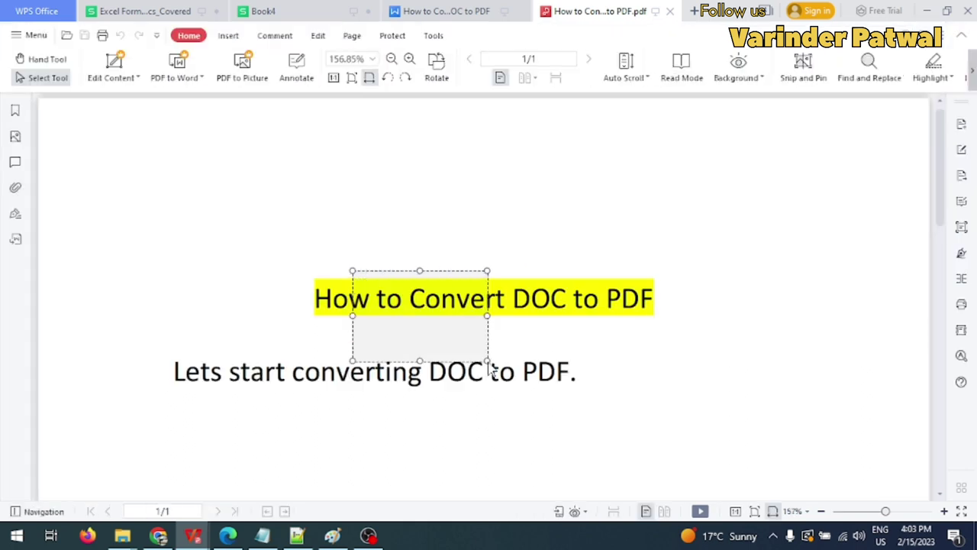
{"action": "left_click", "coordinate": [212, 181]}
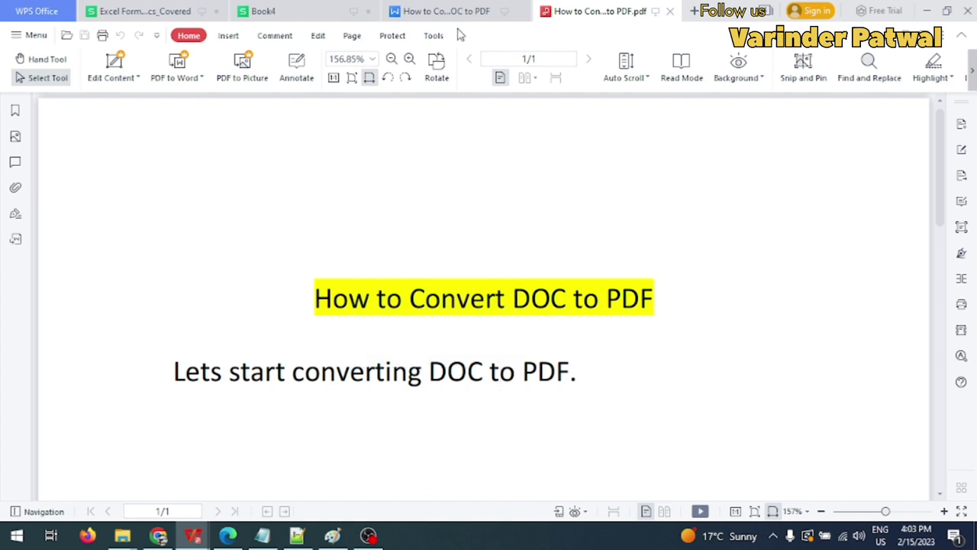
{"action": "left_click", "coordinate": [436, 13]}
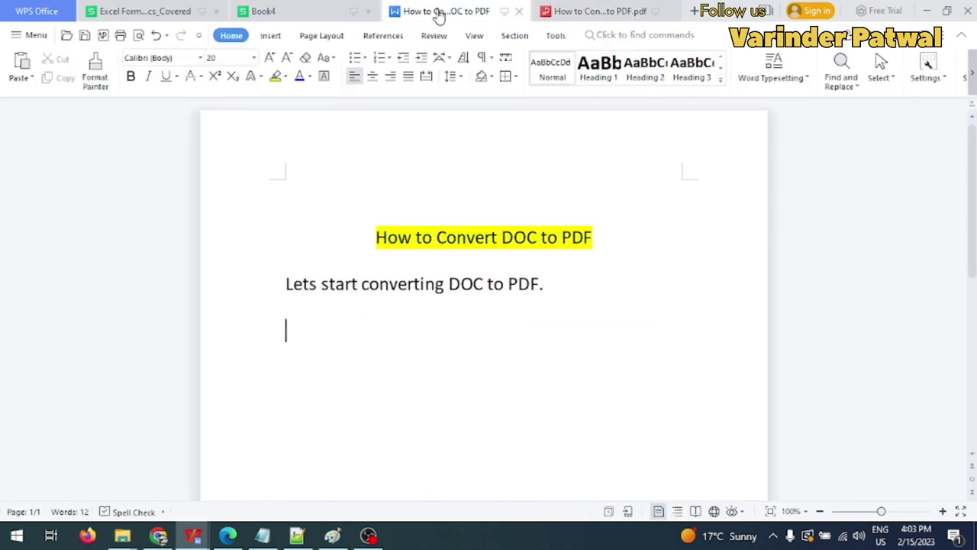
{"action": "left_click", "coordinate": [580, 13]}
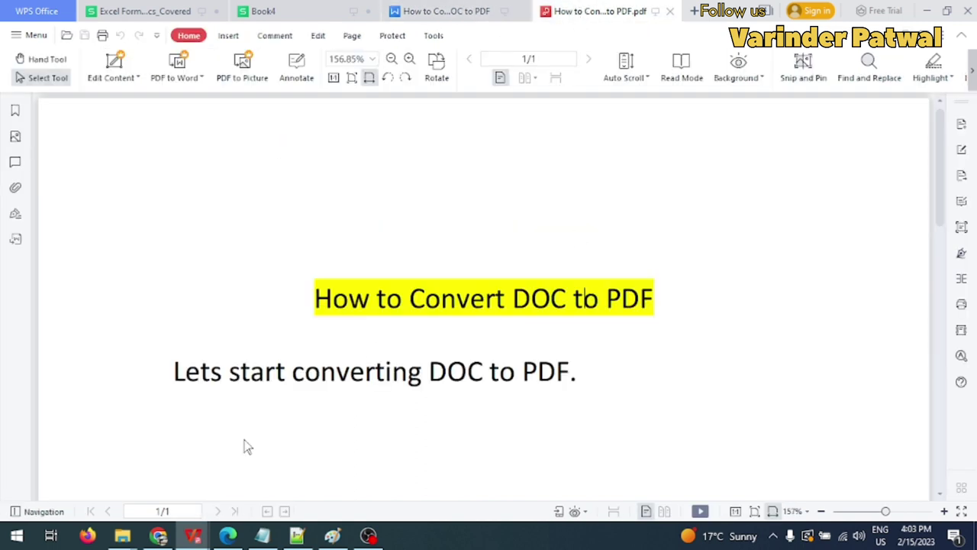
{"action": "mouse_move", "coordinate": [122, 538]}
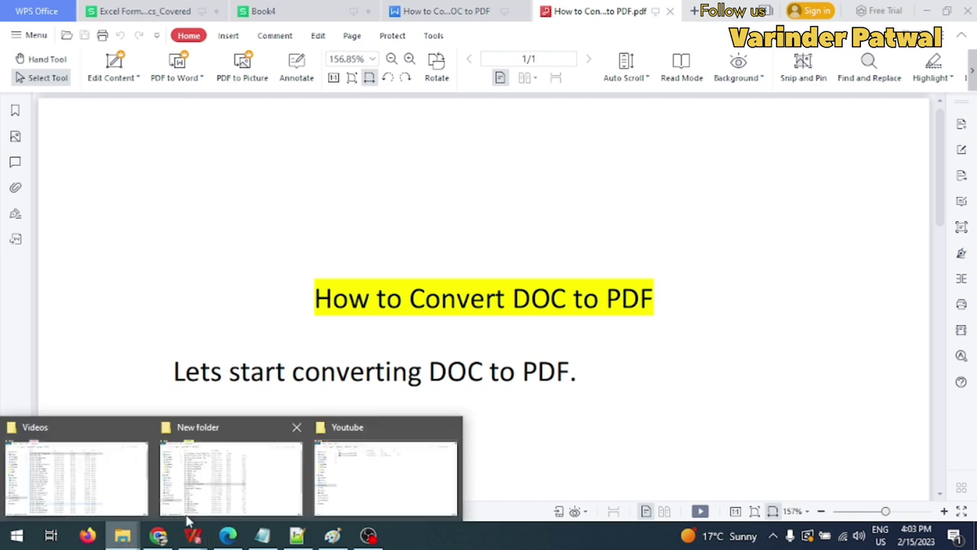
{"action": "left_click", "coordinate": [447, 456]}
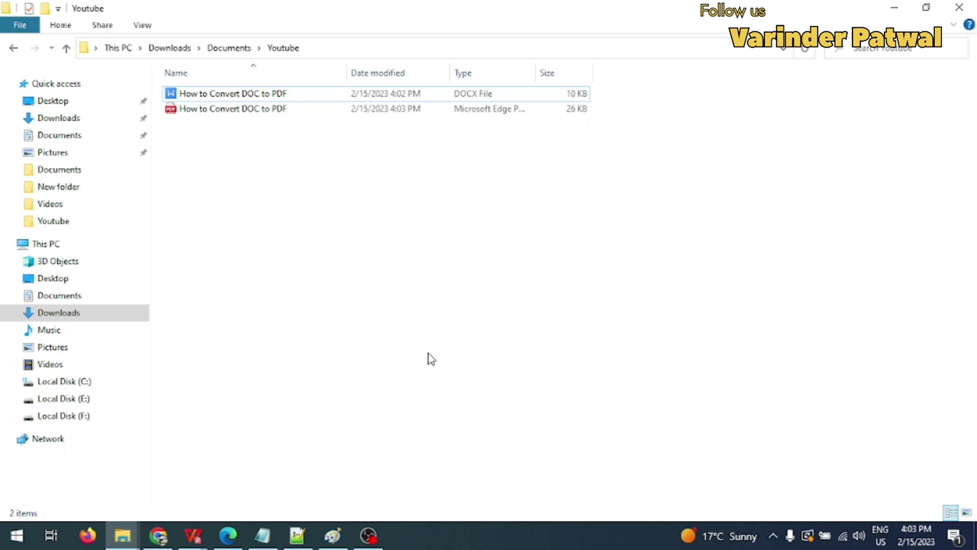
Show the desktop with Win+D and select the Adobe Acrobat shortcut.
{"action": "key", "text": "super+d"}
{"action": "left_click", "coordinate": [352, 161]}
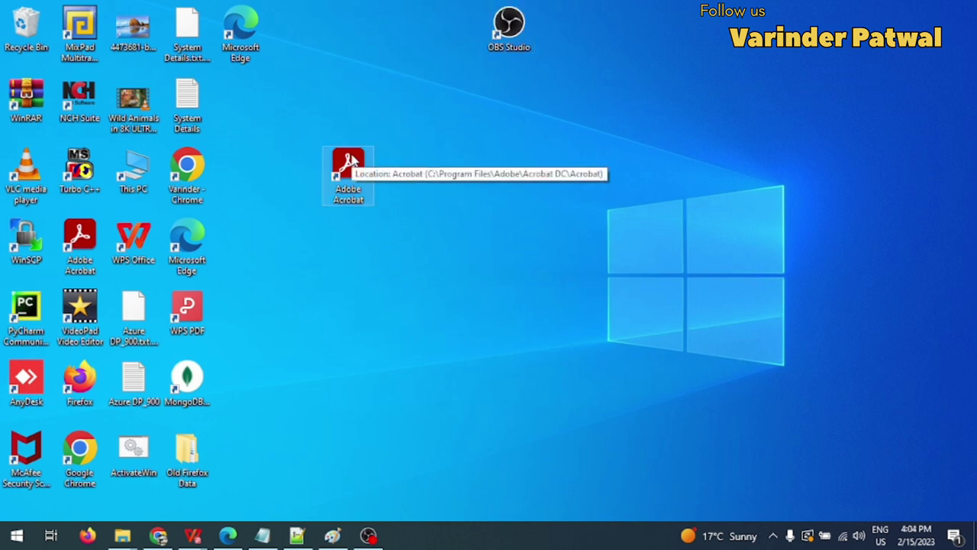
{"action": "left_click_drag", "start_coordinate": [288, 117], "coordinate": [440, 231]}
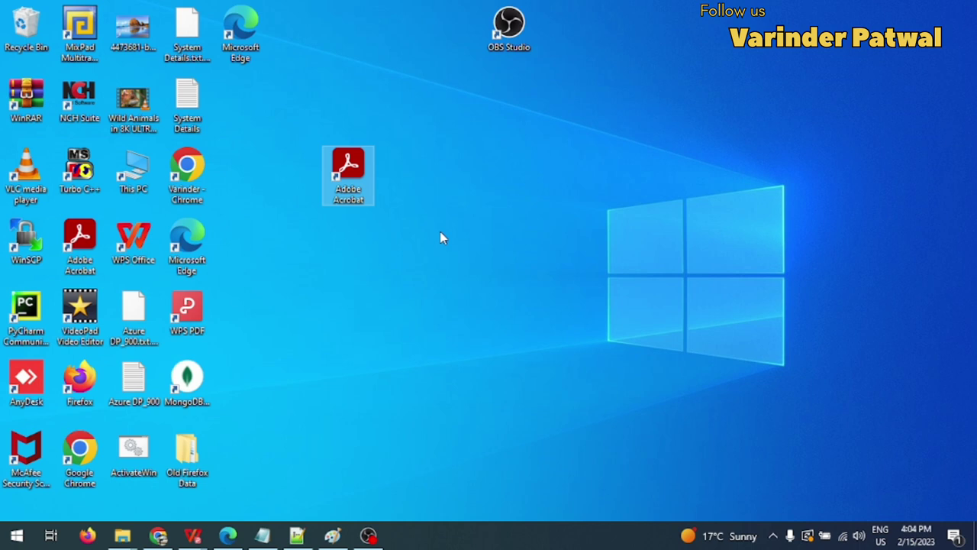
{"action": "left_click_drag", "start_coordinate": [292, 124], "coordinate": [437, 221]}
In the Writer document, add the line 'Try at your system' and save with Ctrl+S.
{"action": "mouse_move", "coordinate": [204, 535]}
{"action": "left_click", "coordinate": [544, 473]}
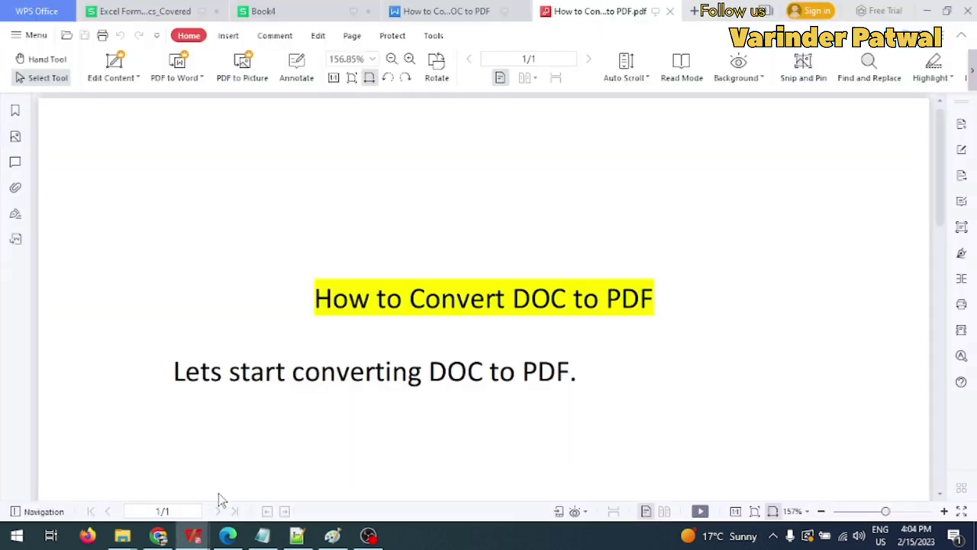
{"action": "mouse_move", "coordinate": [195, 538]}
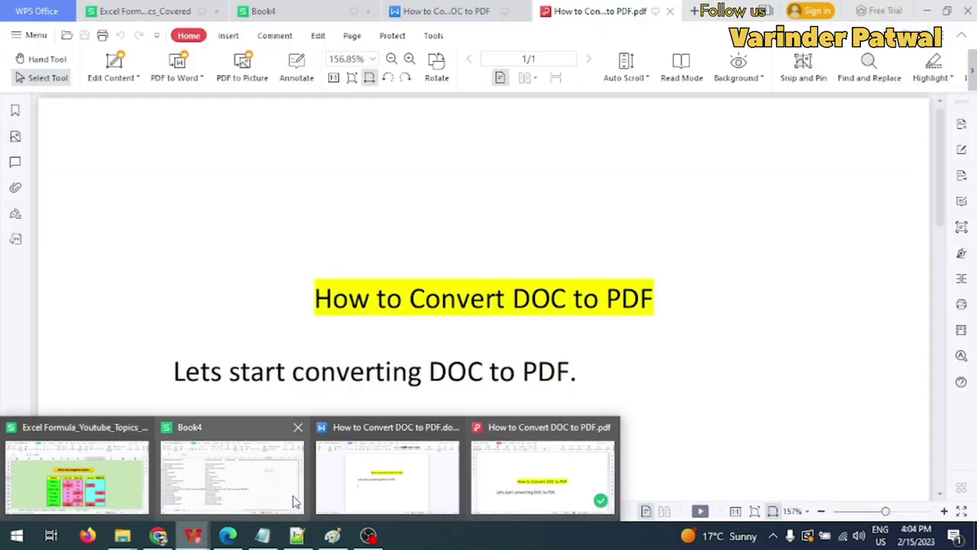
{"action": "left_click", "coordinate": [368, 481]}
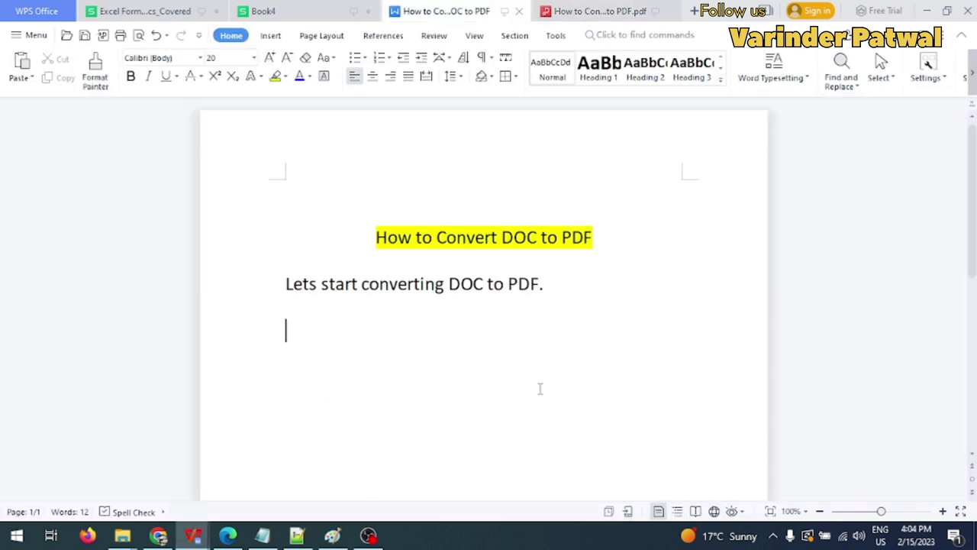
{"action": "type", "text": "Try at y"}
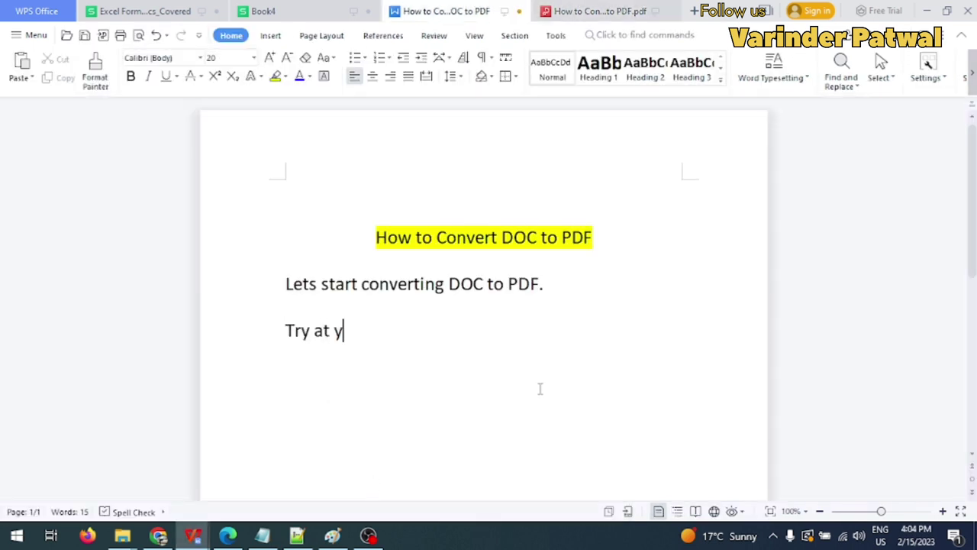
{"action": "type", "text": "our syste"}
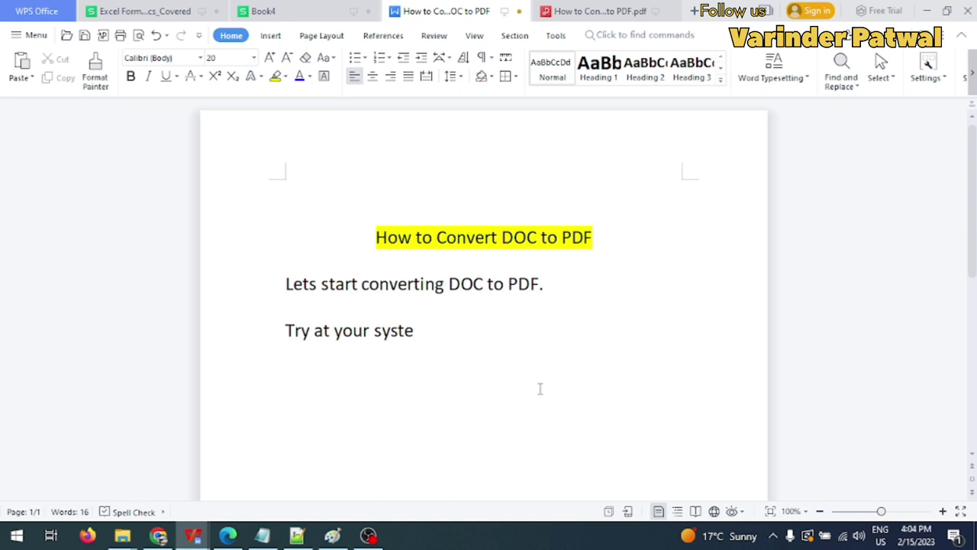
{"action": "type", "text": "m."}
{"action": "key", "text": "ctrl+s"}
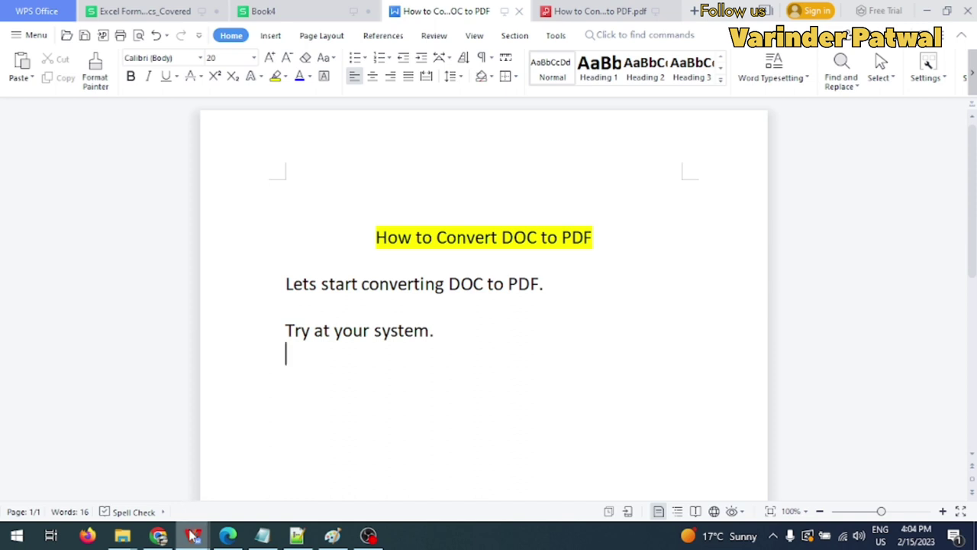
Return to the exported PDF showing the highlighted title and 'Lets start converting DOC to PDF.'.
{"action": "mouse_move", "coordinate": [194, 536]}
{"action": "left_click", "coordinate": [579, 483]}
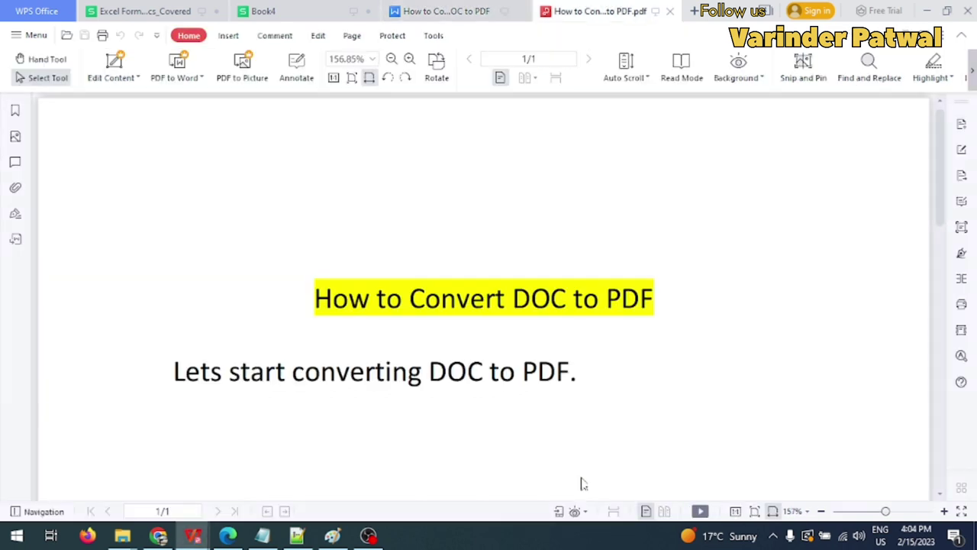